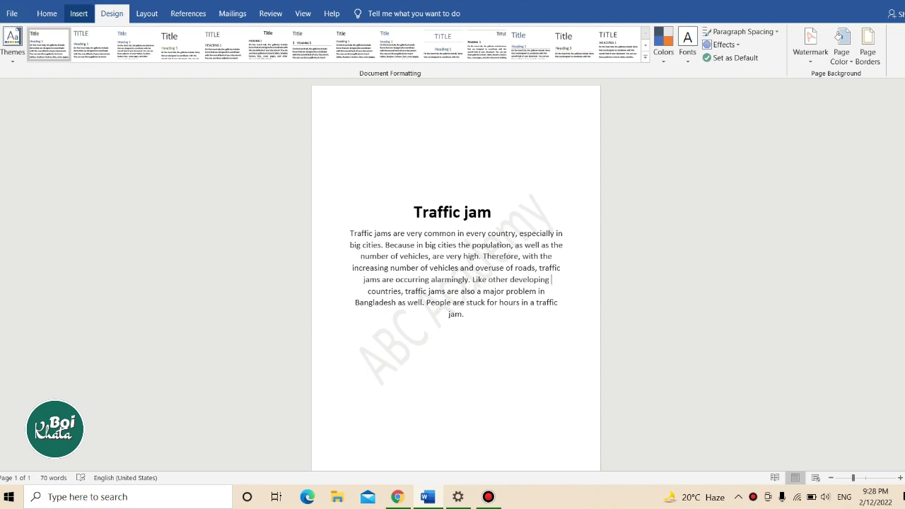
Apply the preset CONFIDENTIAL 1 watermark to the page and replace it with CONFIDENTIAL 2
{"action": "left_click", "coordinate": [47, 14]}
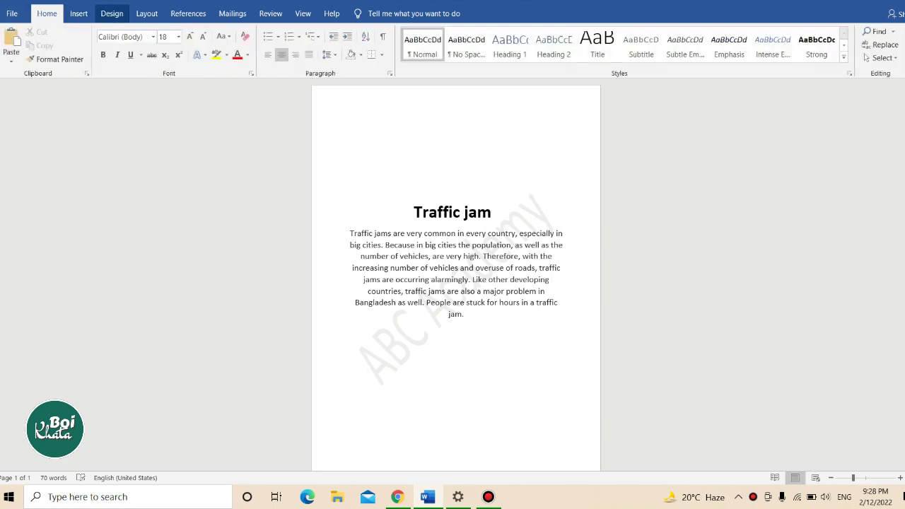
{"action": "left_click", "coordinate": [112, 14]}
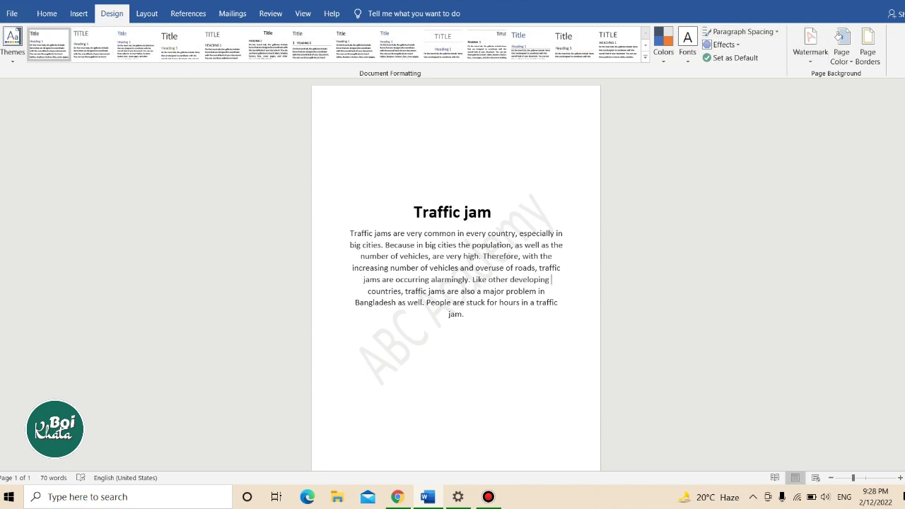
{"action": "left_click", "coordinate": [810, 44]}
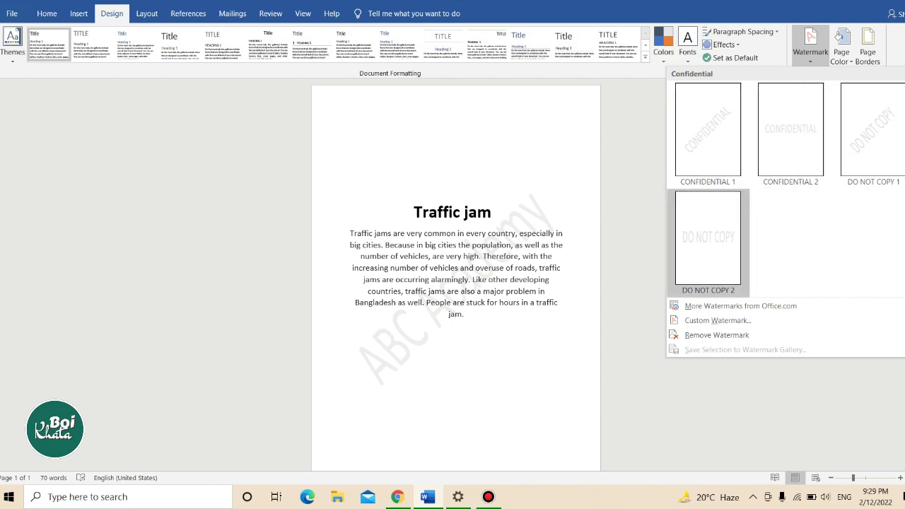
{"action": "left_click", "coordinate": [708, 145]}
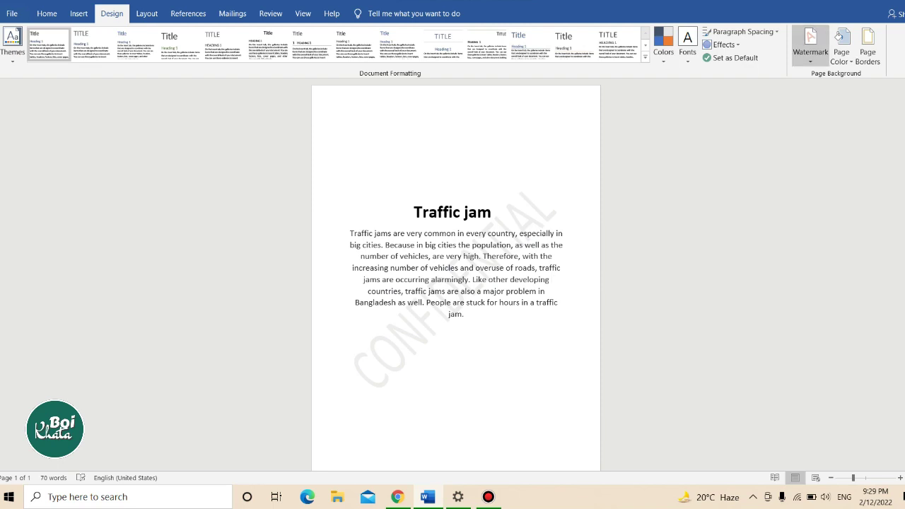
{"action": "left_click", "coordinate": [811, 44]}
{"action": "left_click", "coordinate": [791, 135]}
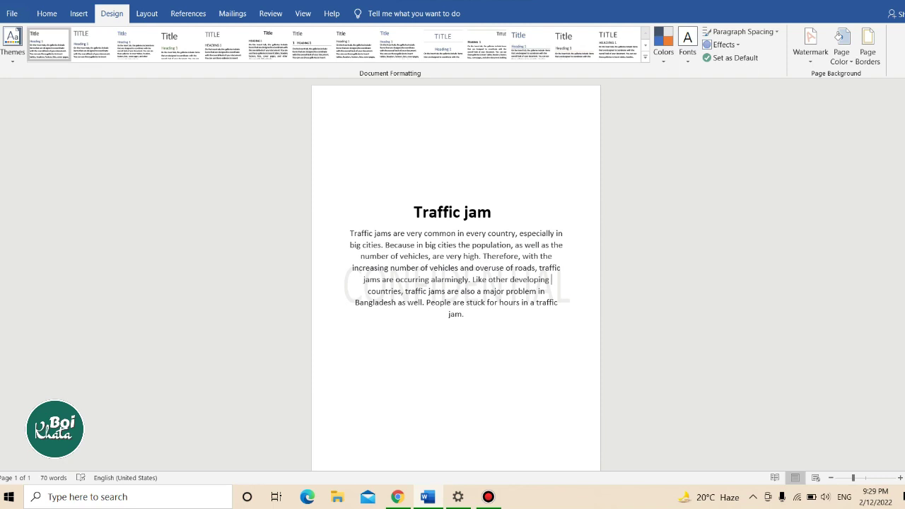
Switch the page watermark to the DO NOT COPY 1 preset and replace that with DO NOT COPY 2
{"action": "left_click", "coordinate": [810, 44]}
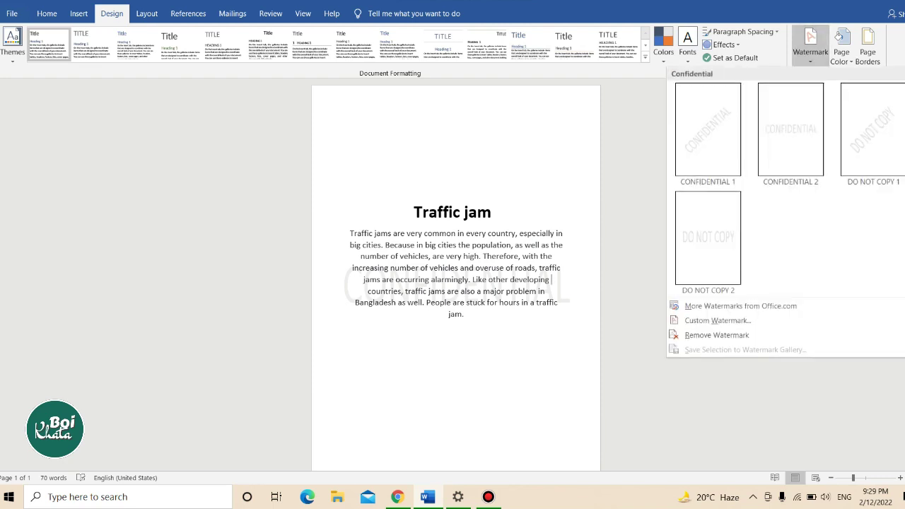
{"action": "left_click", "coordinate": [872, 131]}
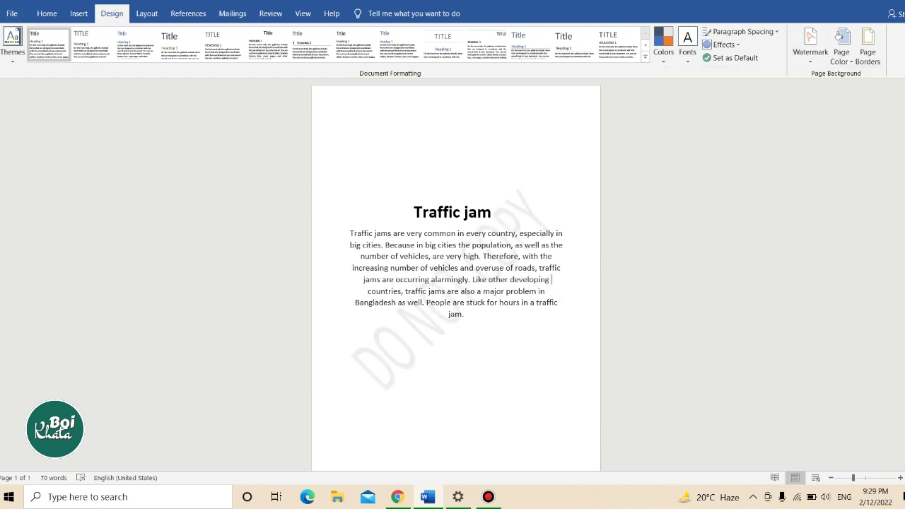
{"action": "left_click", "coordinate": [811, 44]}
{"action": "left_click", "coordinate": [708, 238]}
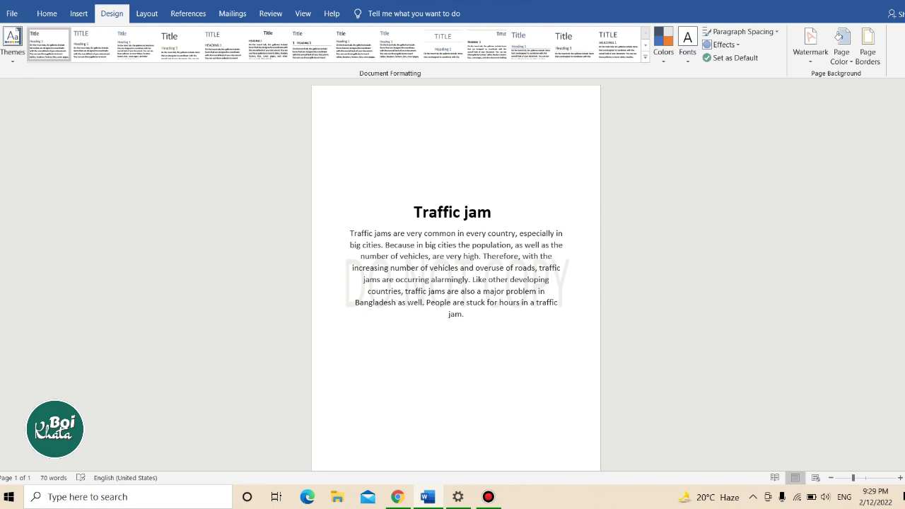
Open the custom watermark settings and replace the watermark text with "ABC Academy"
{"action": "left_click", "coordinate": [810, 44]}
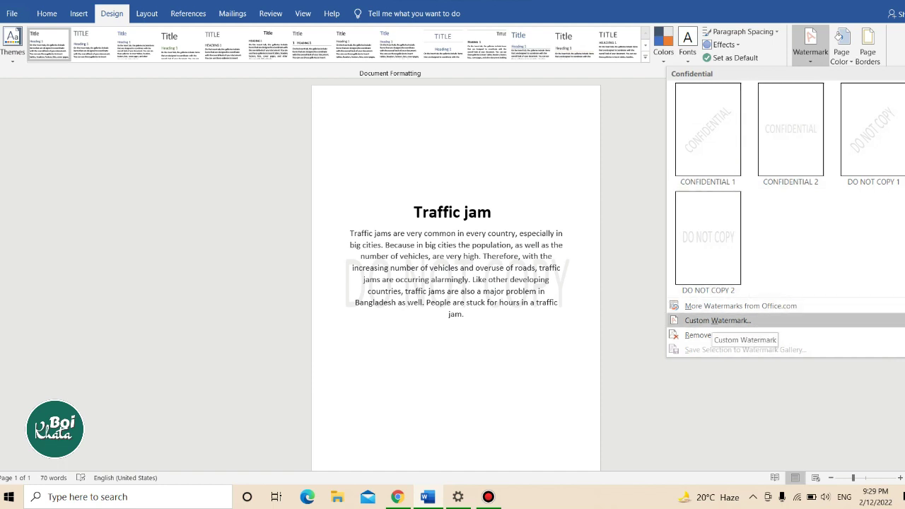
{"action": "left_click", "coordinate": [716, 320]}
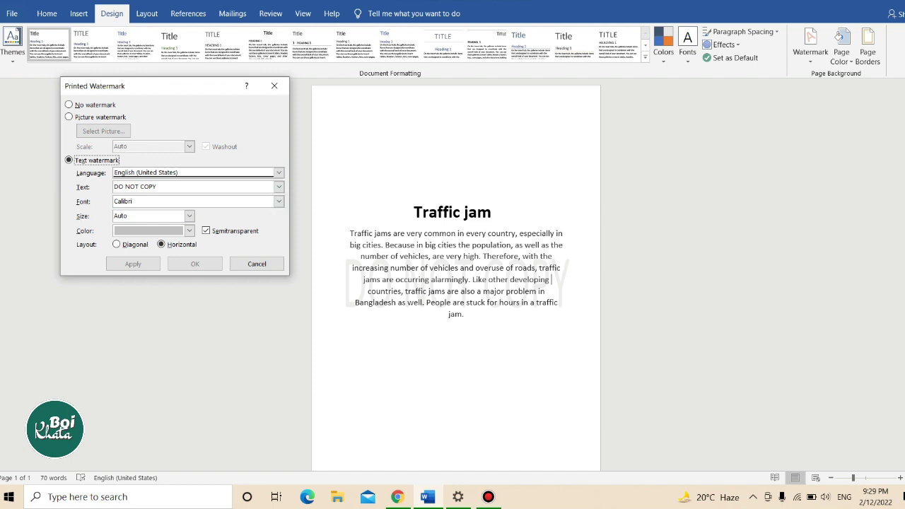
{"action": "left_click", "coordinate": [212, 187]}
{"action": "key", "text": "BackSpace"}
{"action": "key", "text": "BackSpace"}
{"action": "key", "text": "BackSpace"}
{"action": "key", "text": "BackSpace"}
{"action": "key", "text": "BackSpace"}
{"action": "key", "text": "BackSpace"}
{"action": "key", "text": "BackSpace"}
{"action": "key", "text": "BackSpace"}
{"action": "key", "text": "BackSpace"}
{"action": "key", "text": "BackSpace"}
{"action": "key", "text": "BackSpace"}
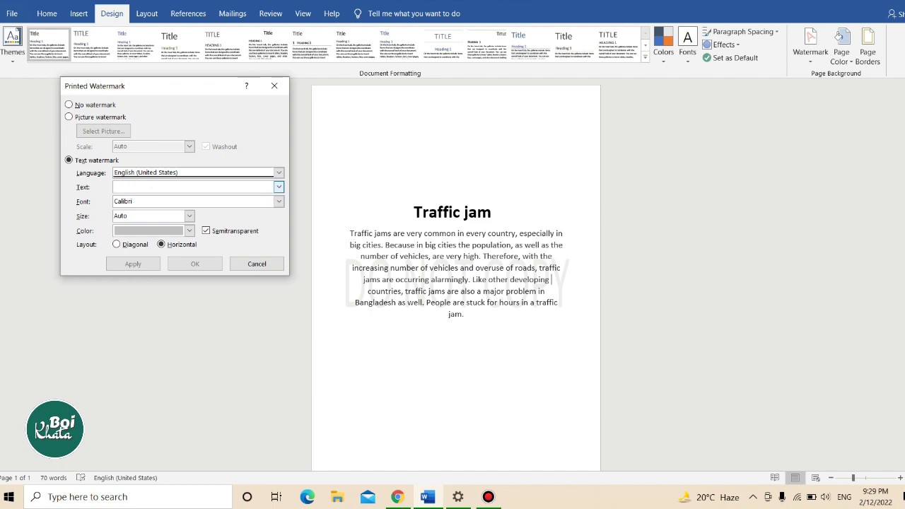
{"action": "type", "text": "ABC "}
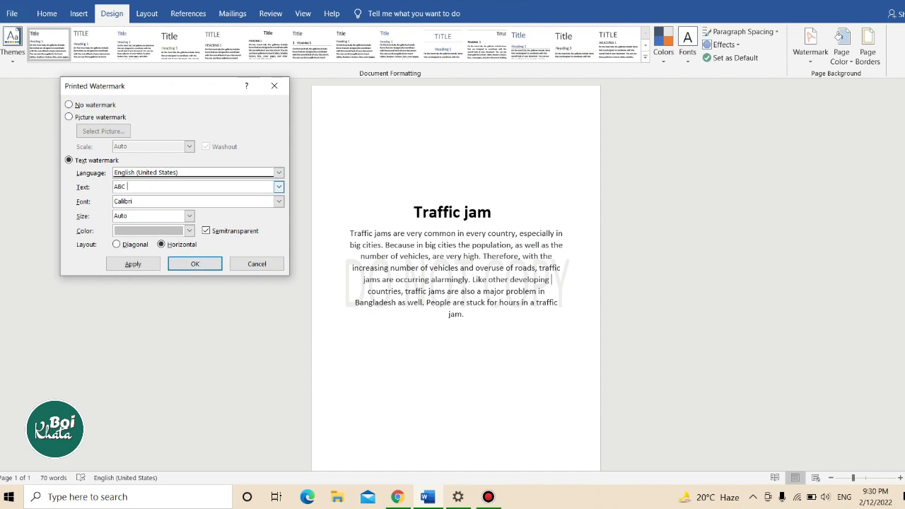
{"action": "type", "text": "Academy"}
Set the custom text watermark's font to Agency FB
{"action": "left_click", "coordinate": [279, 201]}
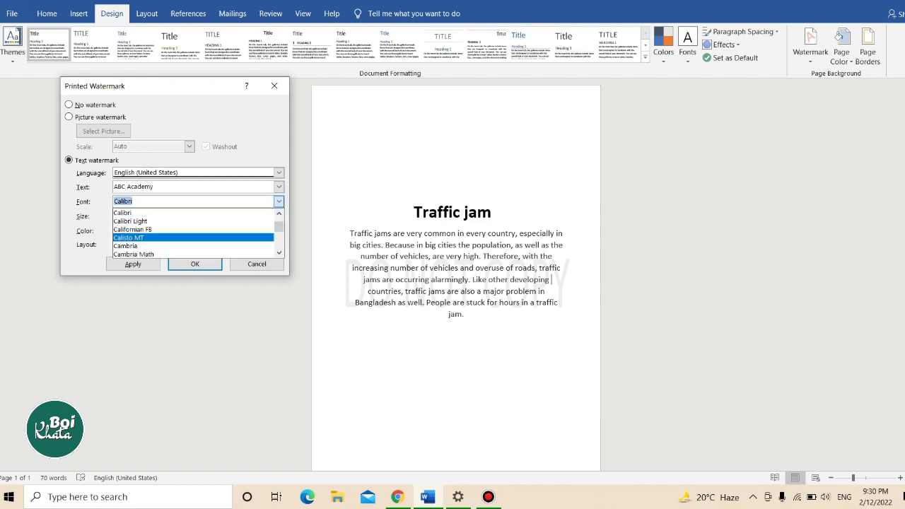
{"action": "scroll", "coordinate": [193, 233], "scroll_direction": "down", "scroll_amount": 6}
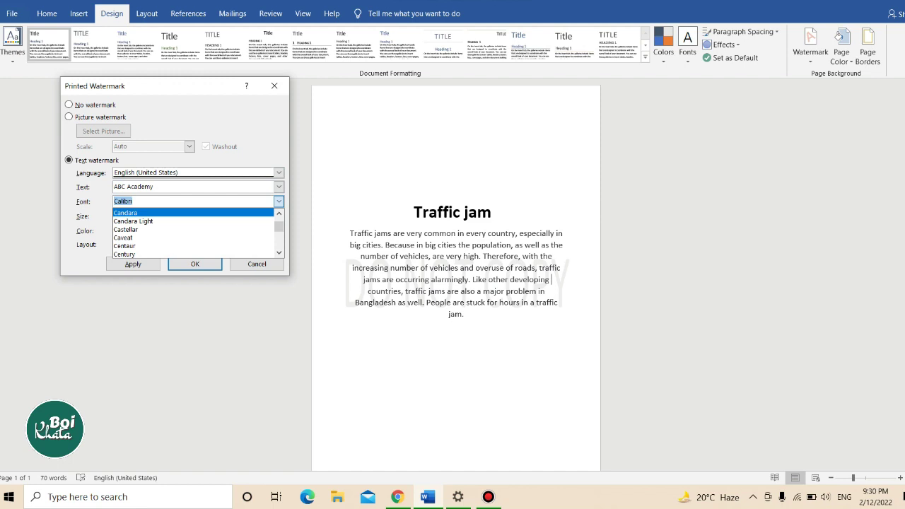
{"action": "scroll", "coordinate": [193, 233], "scroll_direction": "down", "scroll_amount": 15}
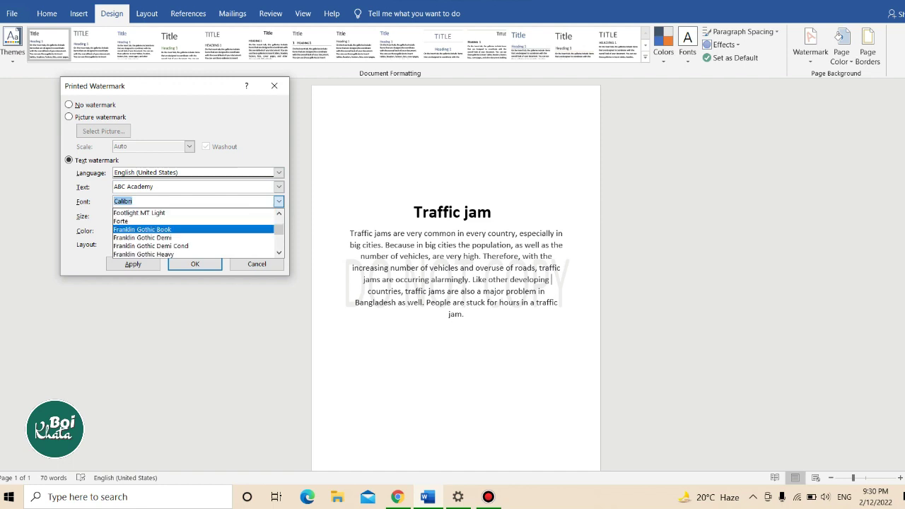
{"action": "scroll", "coordinate": [193, 230], "scroll_direction": "down", "scroll_amount": 13}
{"action": "scroll", "coordinate": [193, 230], "scroll_direction": "up", "scroll_amount": 15}
{"action": "scroll", "coordinate": [193, 234], "scroll_direction": "up", "scroll_amount": 20}
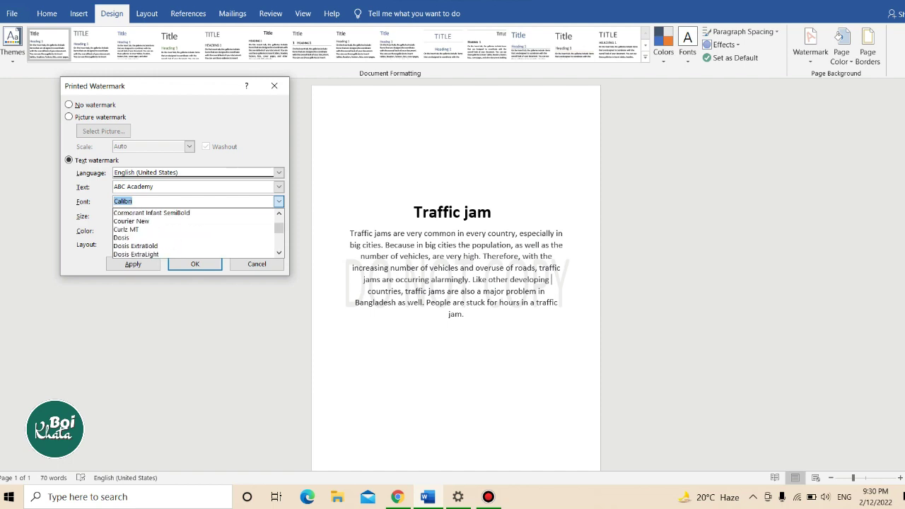
{"action": "scroll", "coordinate": [193, 233], "scroll_direction": "up", "scroll_amount": 10}
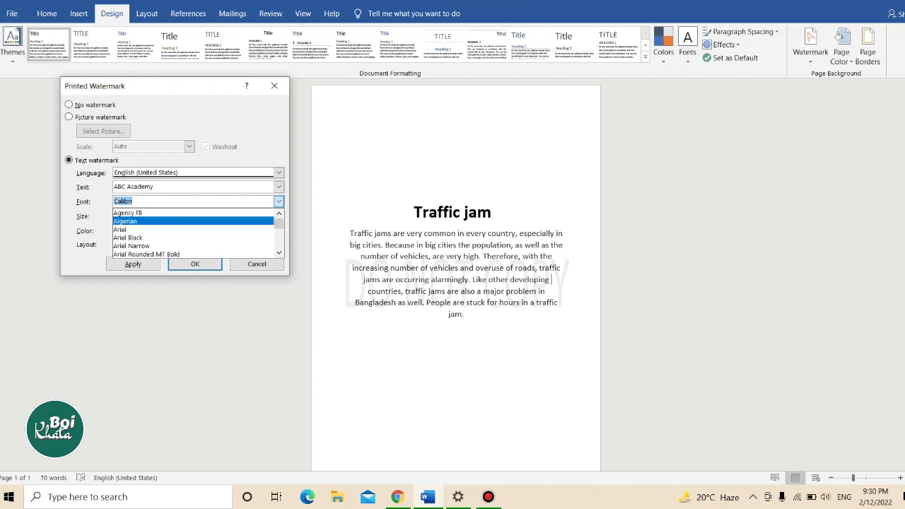
{"action": "left_click", "coordinate": [170, 213]}
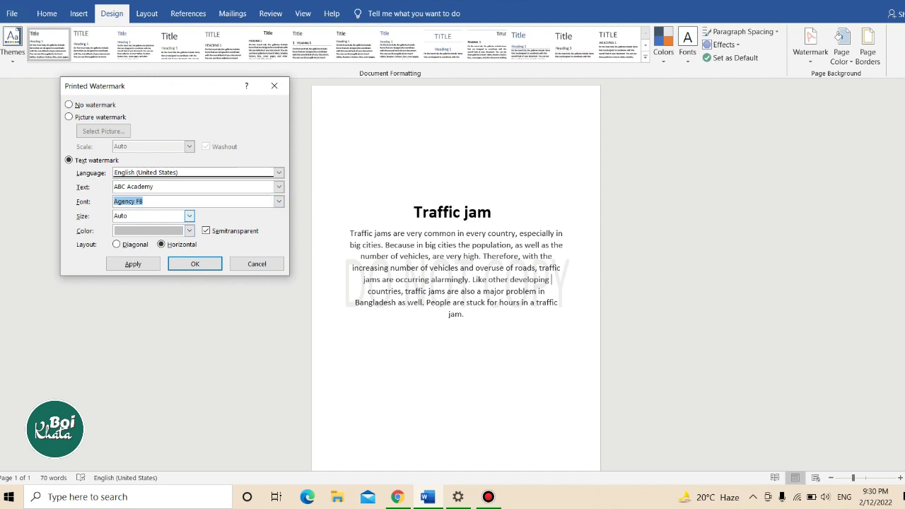
Colour the text watermark light green with a diagonal layout, apply it to the page and close the watermark settings
{"action": "left_click", "coordinate": [189, 216]}
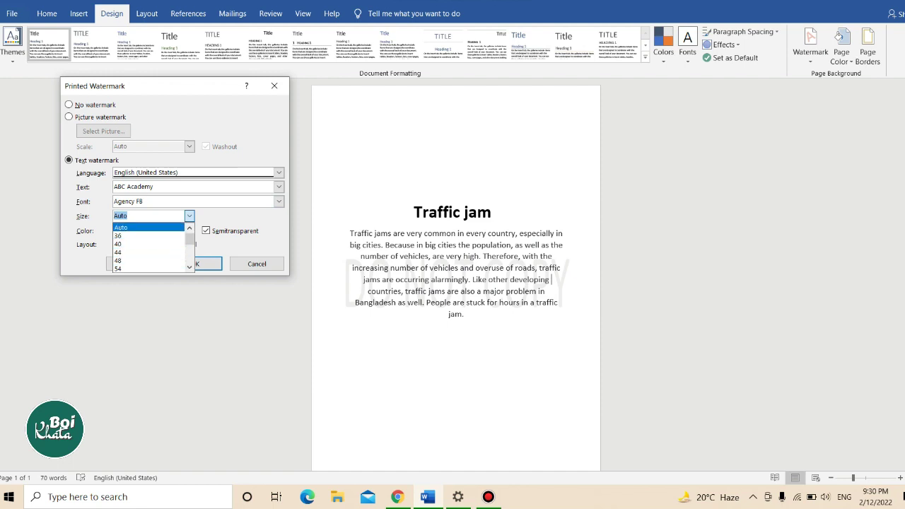
{"action": "left_click", "coordinate": [189, 216]}
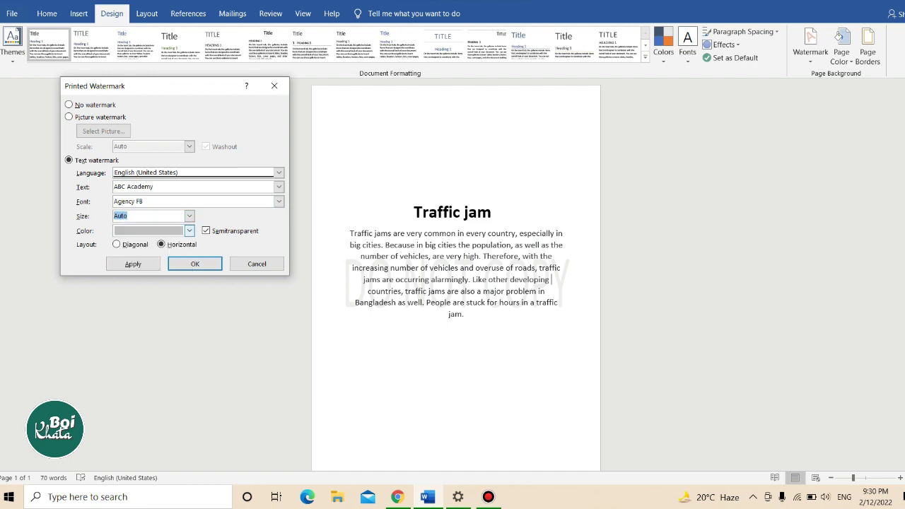
{"action": "left_click", "coordinate": [189, 231]}
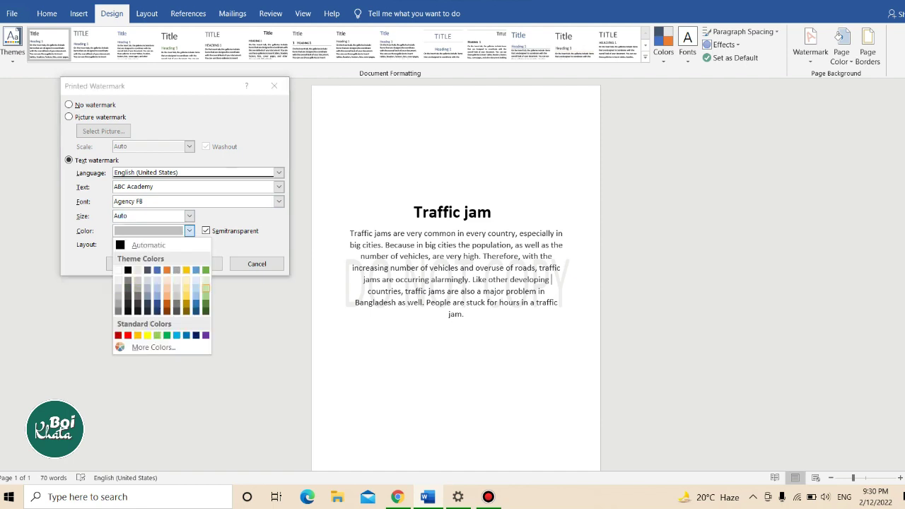
{"action": "left_click", "coordinate": [205, 290]}
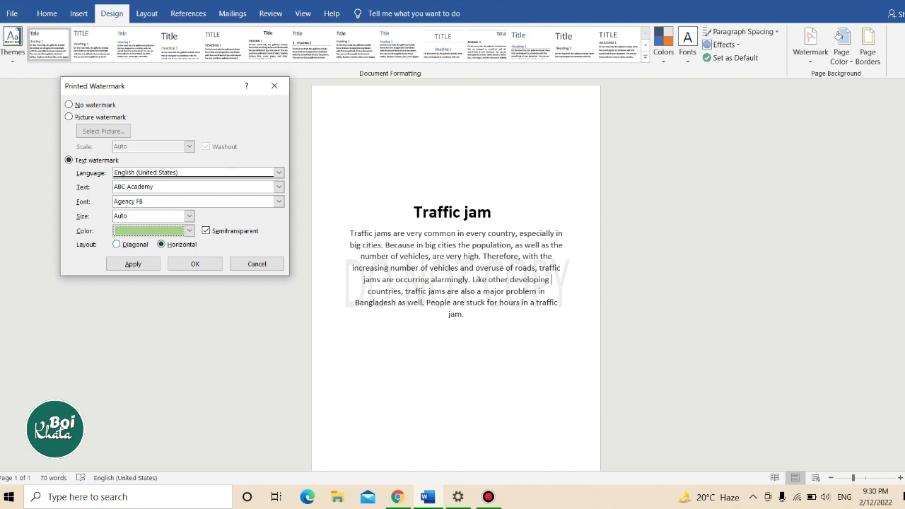
{"action": "left_click", "coordinate": [116, 244]}
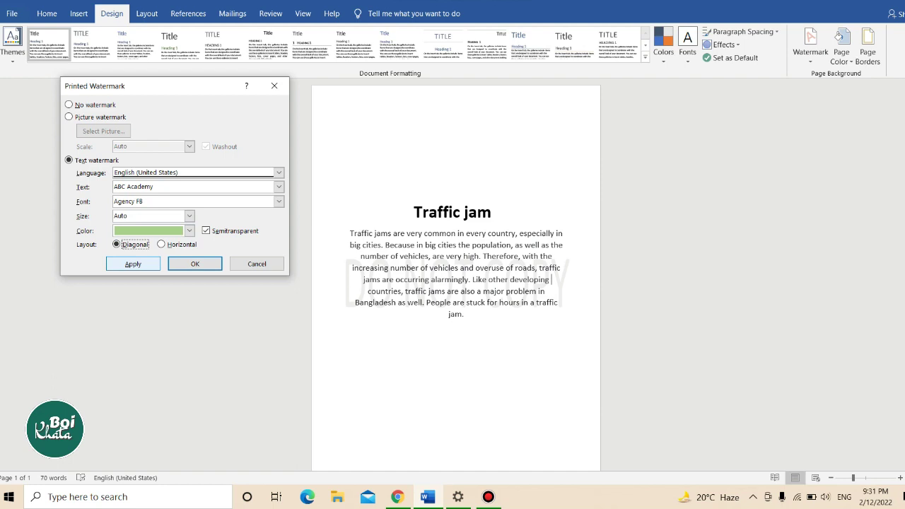
{"action": "left_click", "coordinate": [133, 264]}
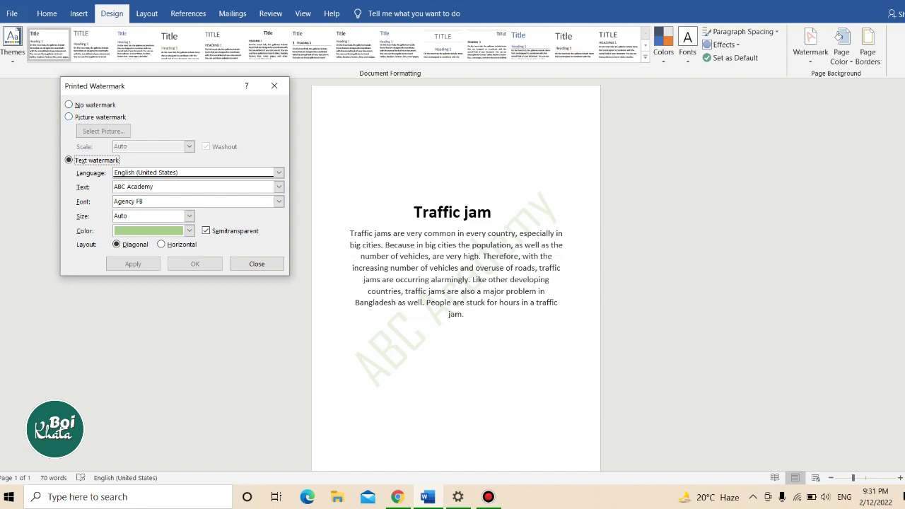
{"action": "left_click", "coordinate": [70, 117]}
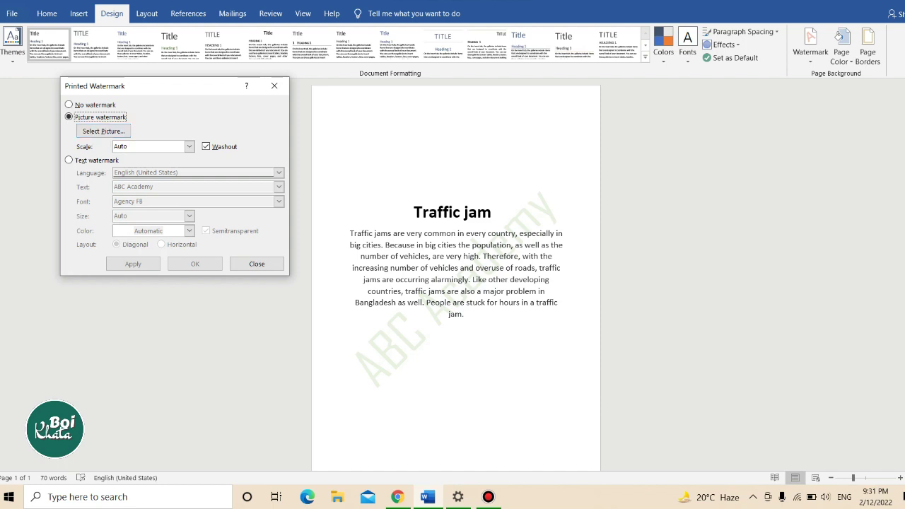
{"action": "left_click", "coordinate": [274, 86]}
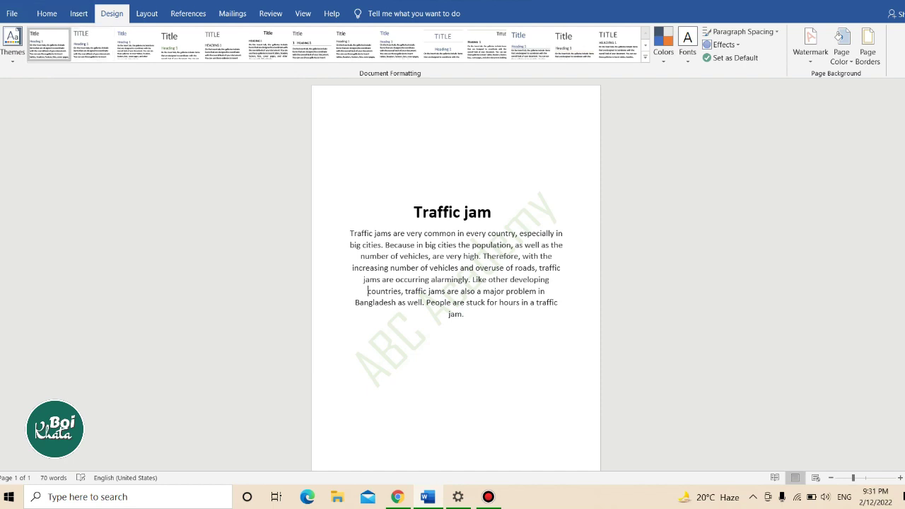
Remove the watermark from the page and undo the removal
{"action": "left_click", "coordinate": [810, 42]}
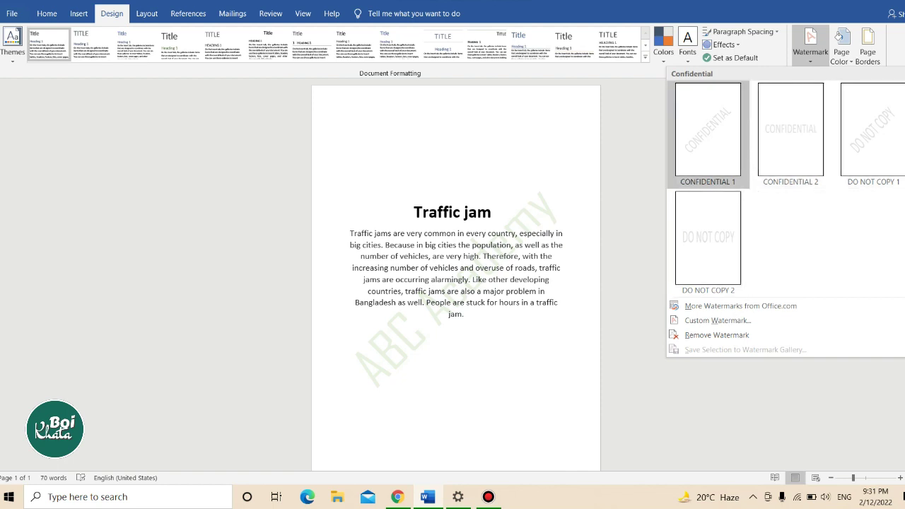
{"action": "scroll", "coordinate": [785, 184], "scroll_direction": "down", "scroll_amount": 5}
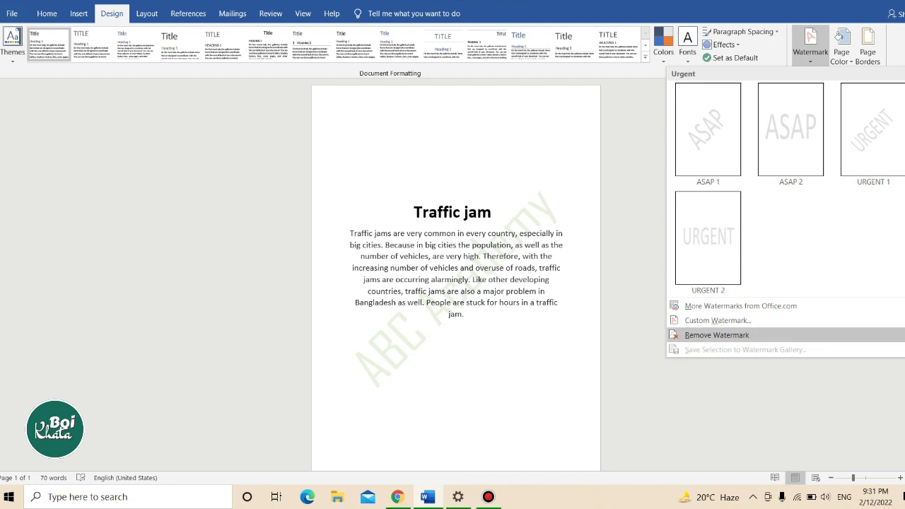
{"action": "left_click", "coordinate": [717, 335]}
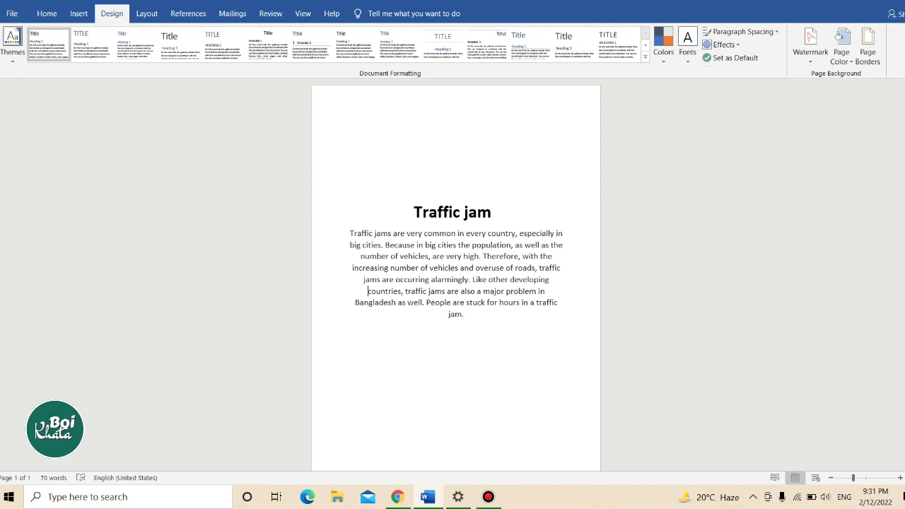
{"action": "key", "text": "ctrl+z"}
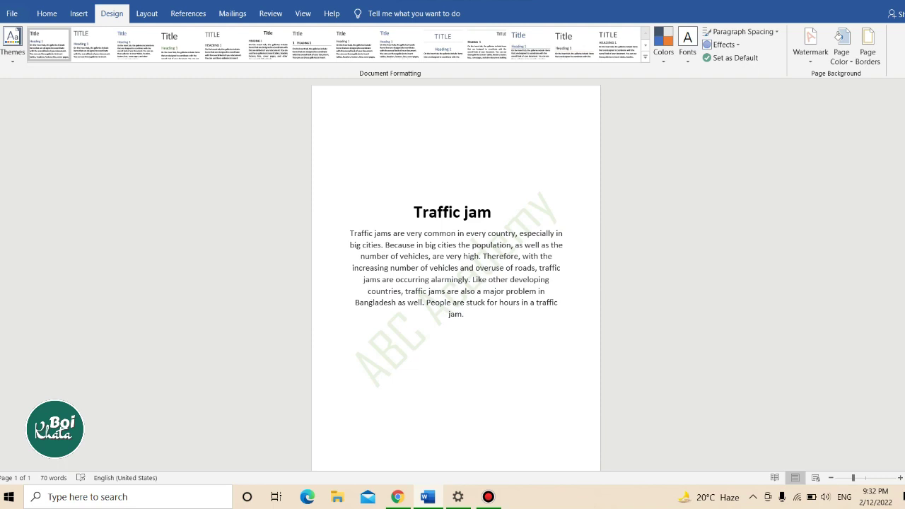